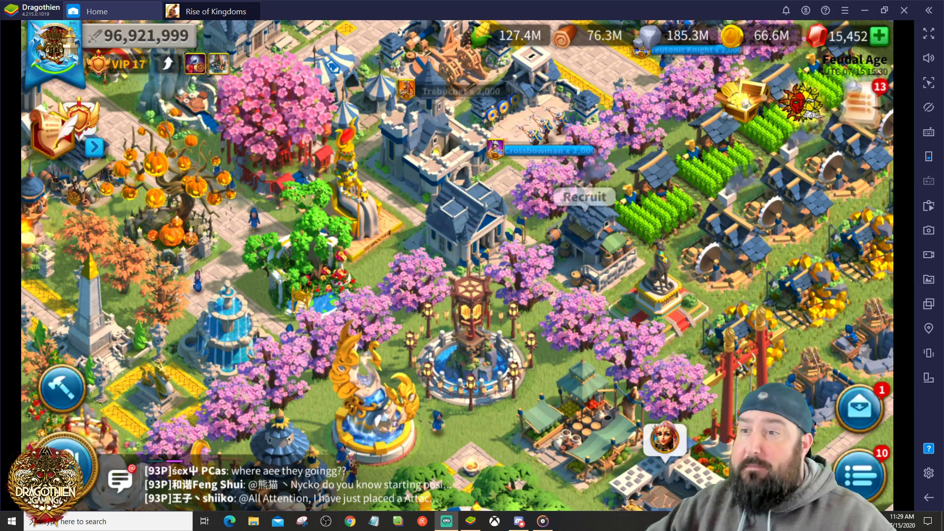
Step: Send help to alliance members, dismiss the governor profile and collect the city's ready resources
left_click_drag(509, 218, 485, 251)
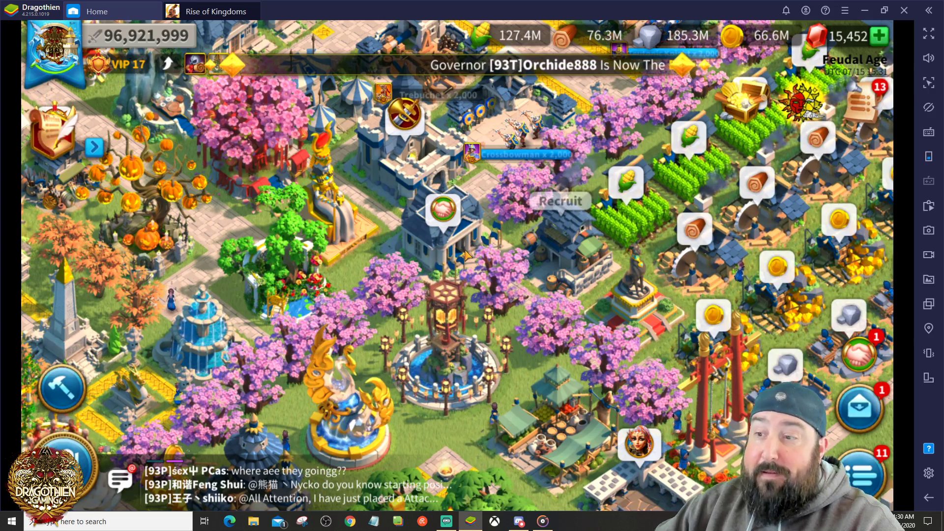
left_click(443, 209)
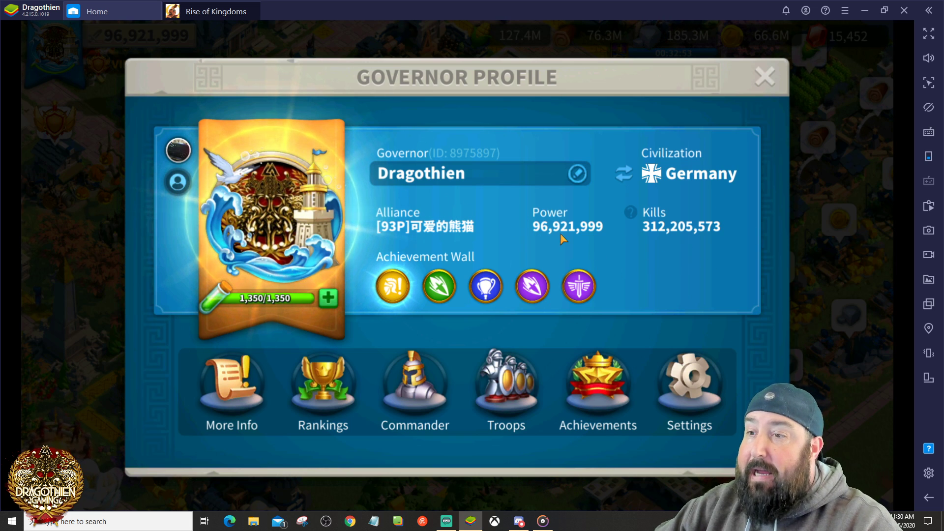
key("Escape")
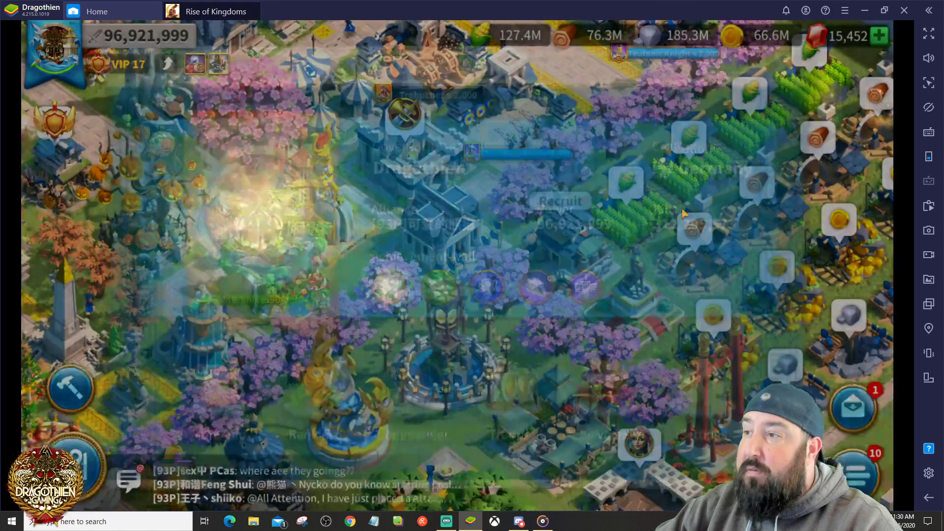
left_click(628, 215)
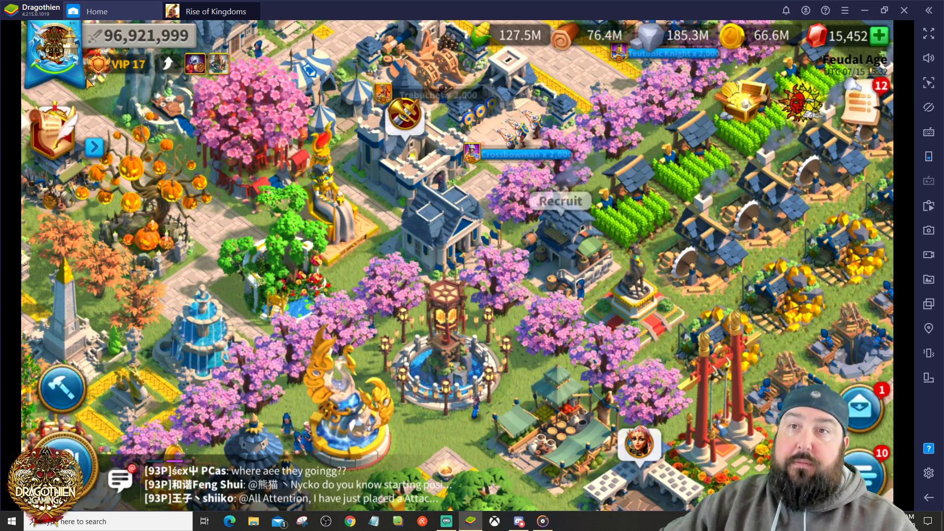
Step: Open the game's account settings from the governor profile and view the account linking options
left_click(87, 81)
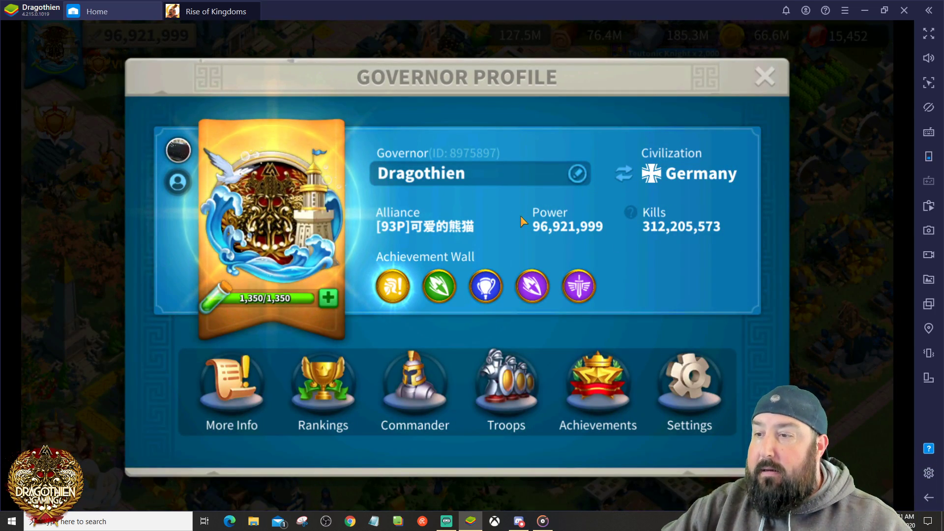
left_click(688, 389)
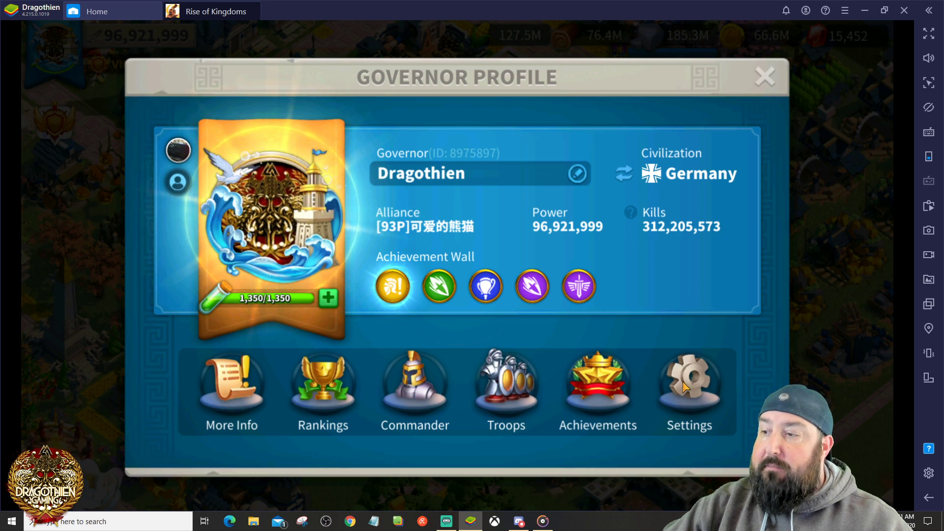
left_click(398, 280)
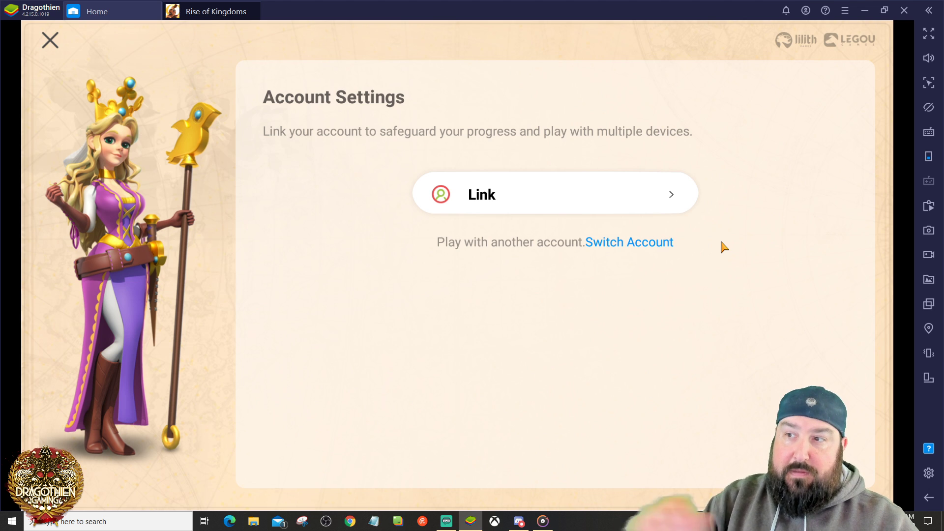
left_click(667, 194)
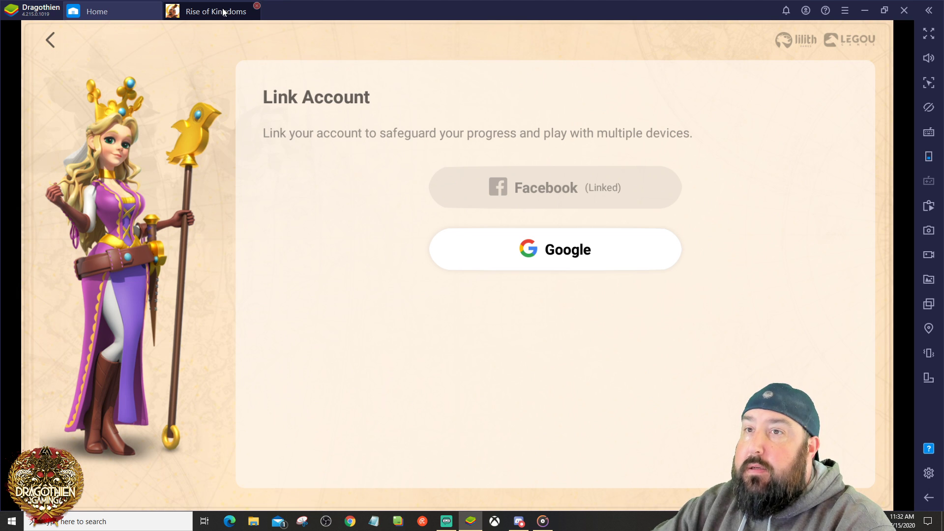
Step: Inspect the Google account registered in the emulator's Android Settings, then close Android Settings
left_click(117, 8)
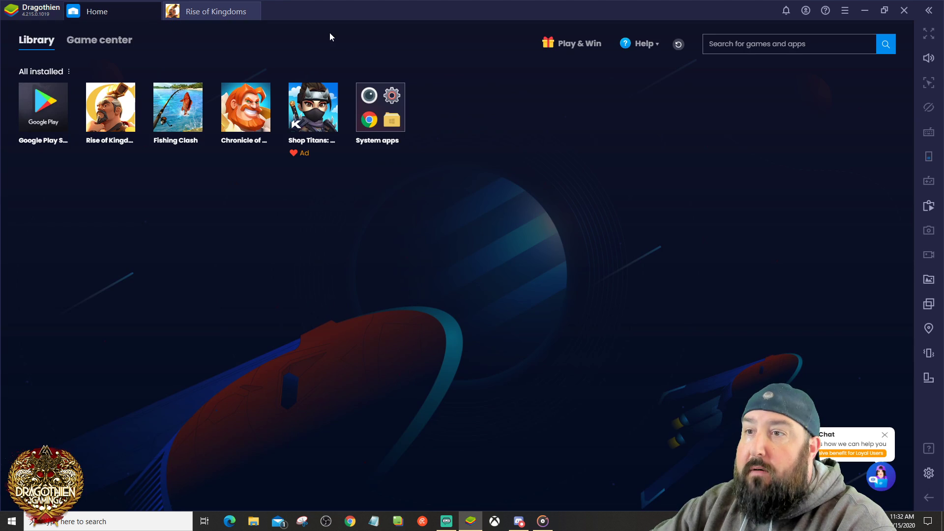
left_click(389, 108)
left_click(429, 277)
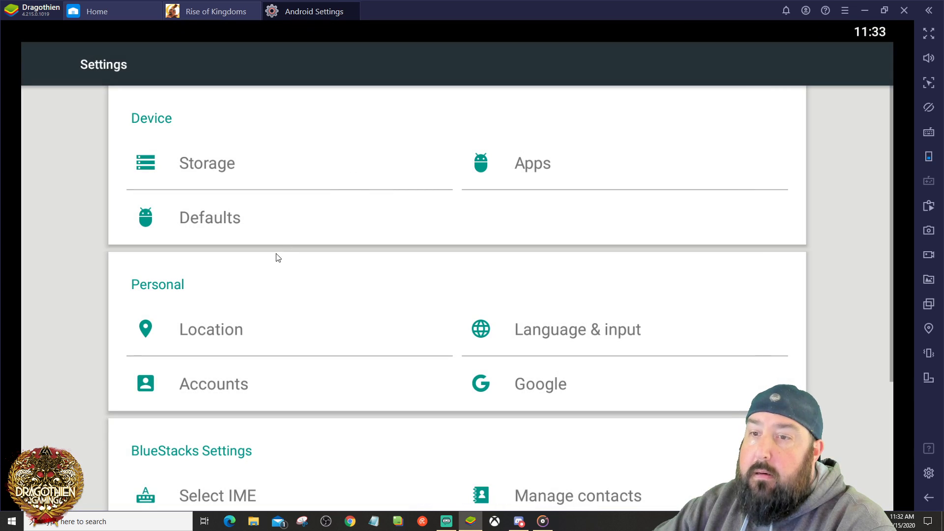
left_click(231, 374)
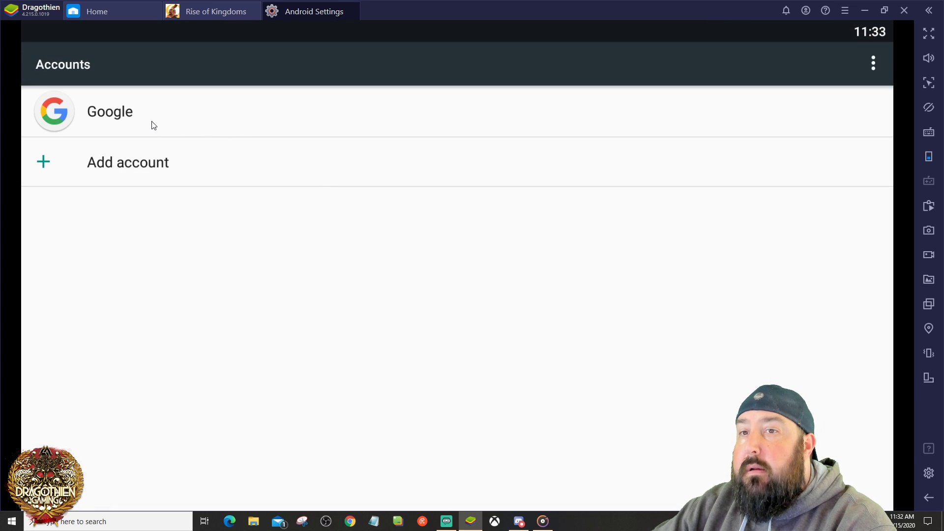
left_click(153, 125)
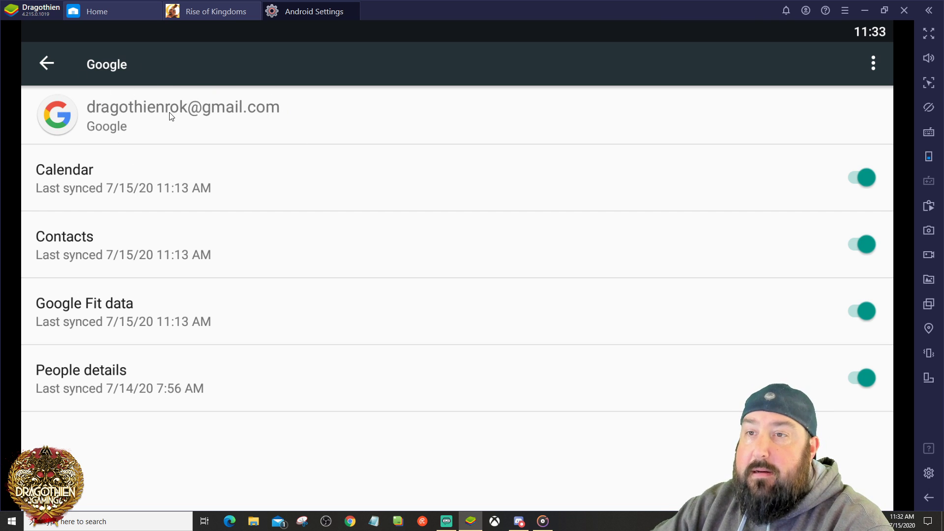
left_click(45, 62)
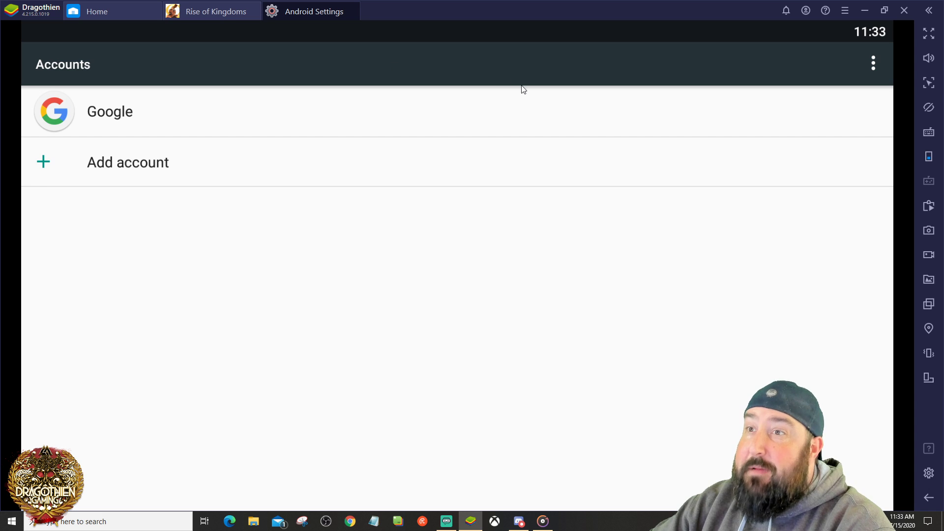
left_click(356, 10)
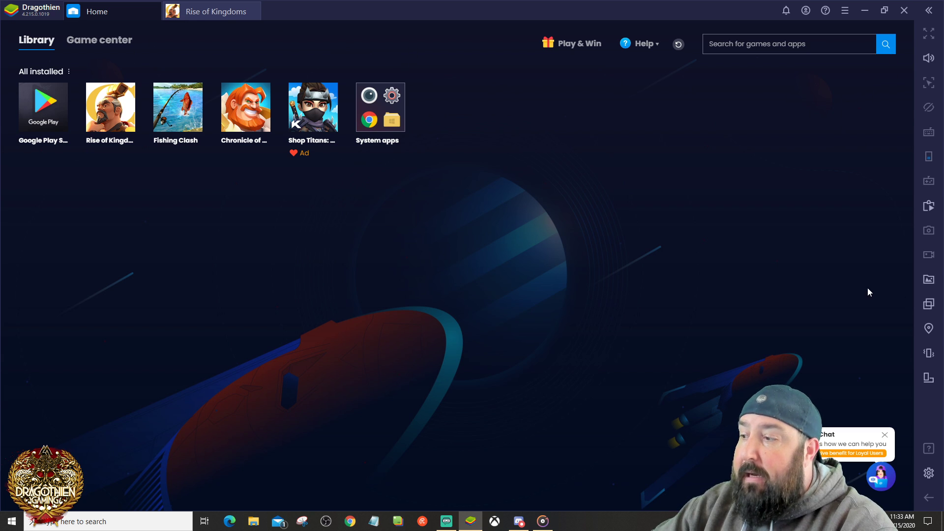
Step: View the emulator's display settings, close them and open Android Settings from the system apps
left_click(928, 473)
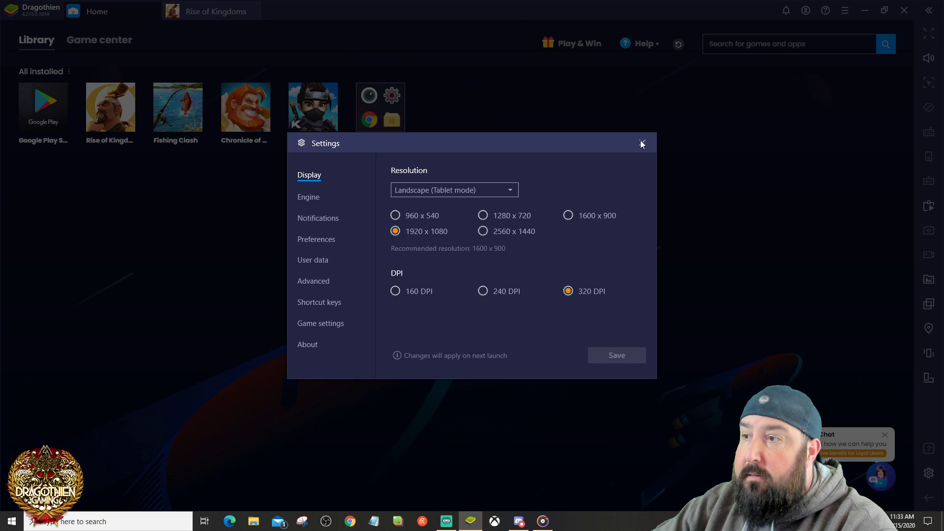
left_click(642, 143)
left_click(396, 126)
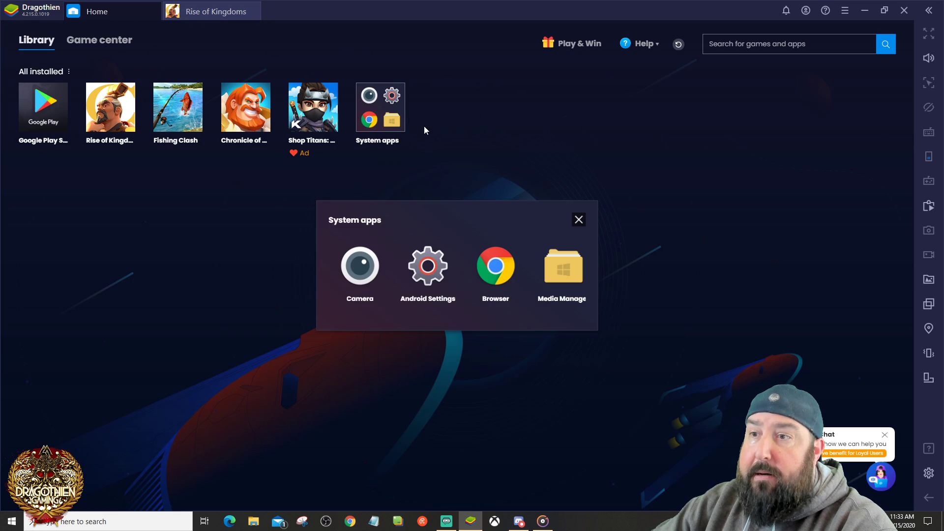
left_click(428, 266)
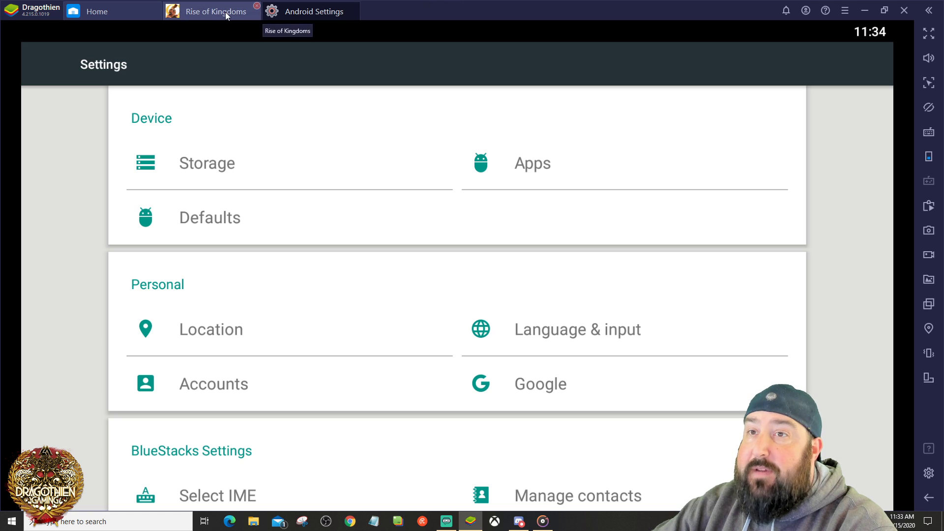
Step: Return to Rise of Kingdoms and review which login services are linked to the game account
left_click(248, 11)
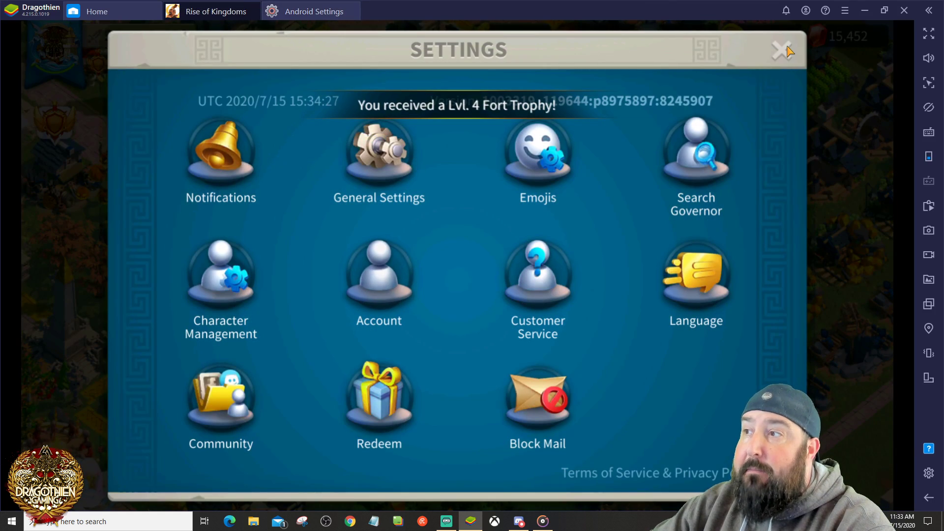
key("Escape")
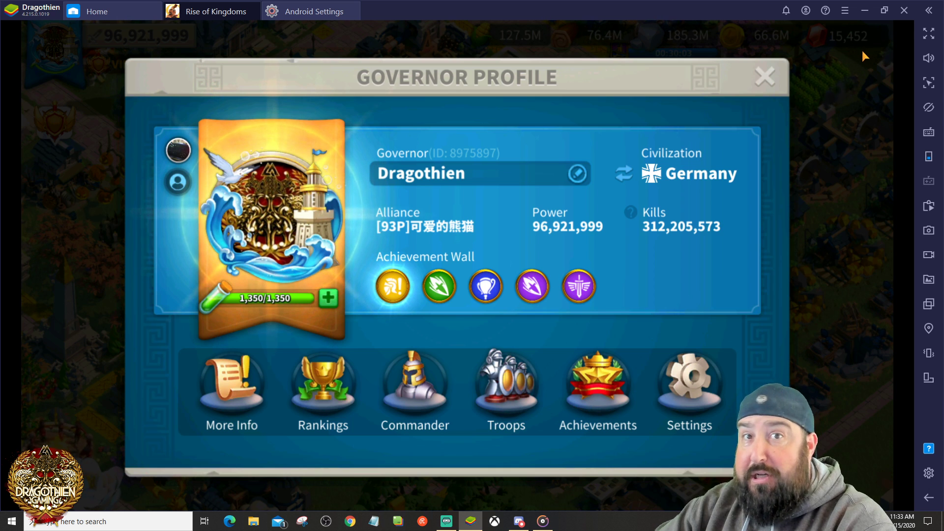
left_click(710, 376)
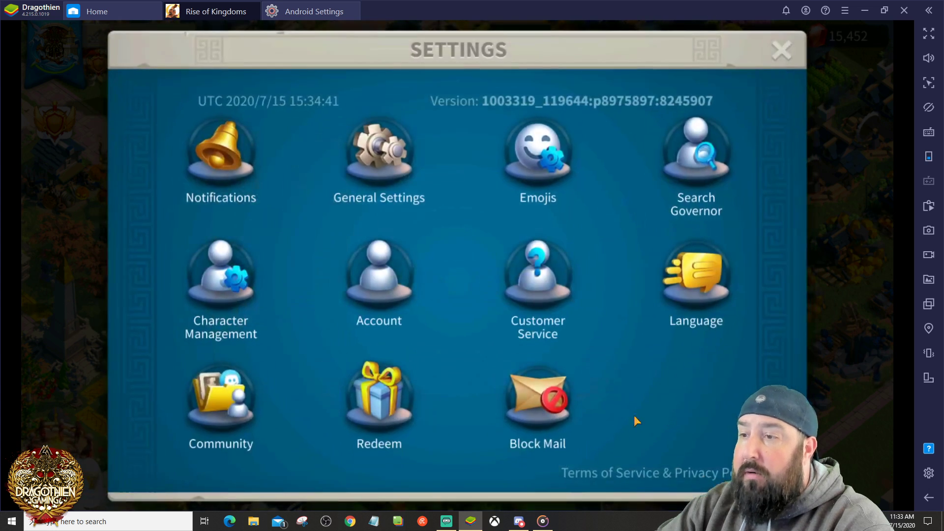
left_click(389, 275)
left_click(572, 192)
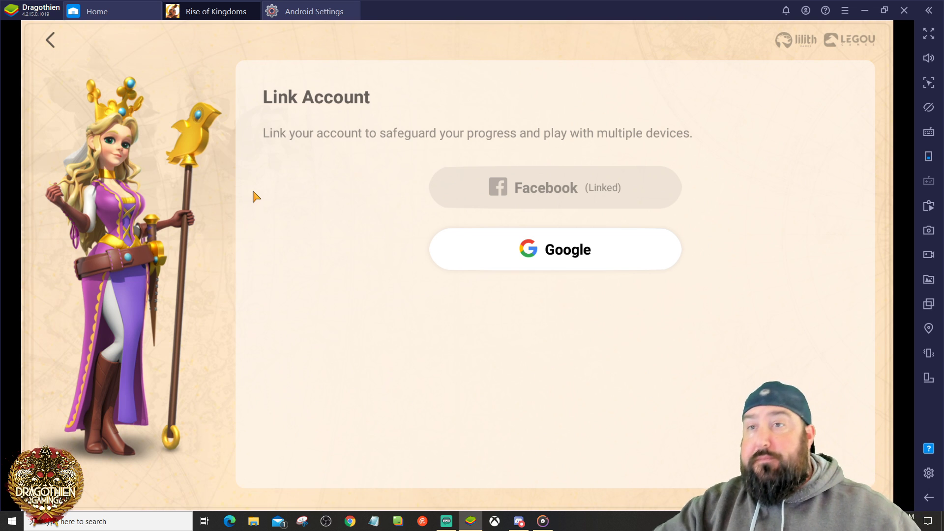
Step: Close Android Settings, leave the game's account page and switch the game to full screen
left_click(303, 15)
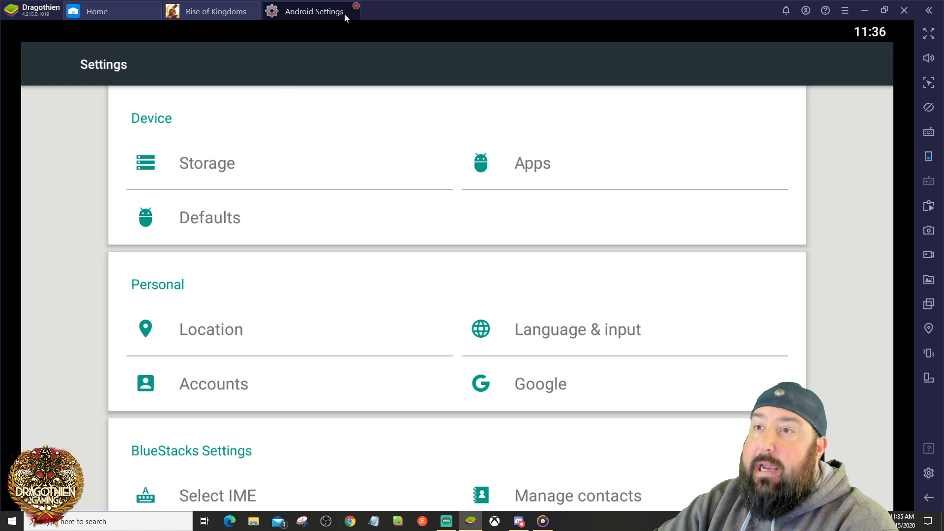
left_click(356, 7)
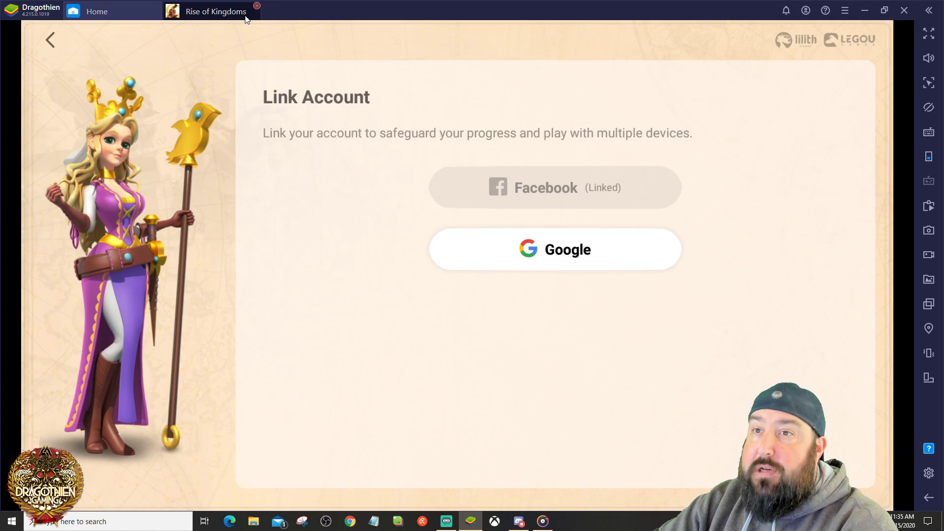
left_click(813, 57)
key("F11")
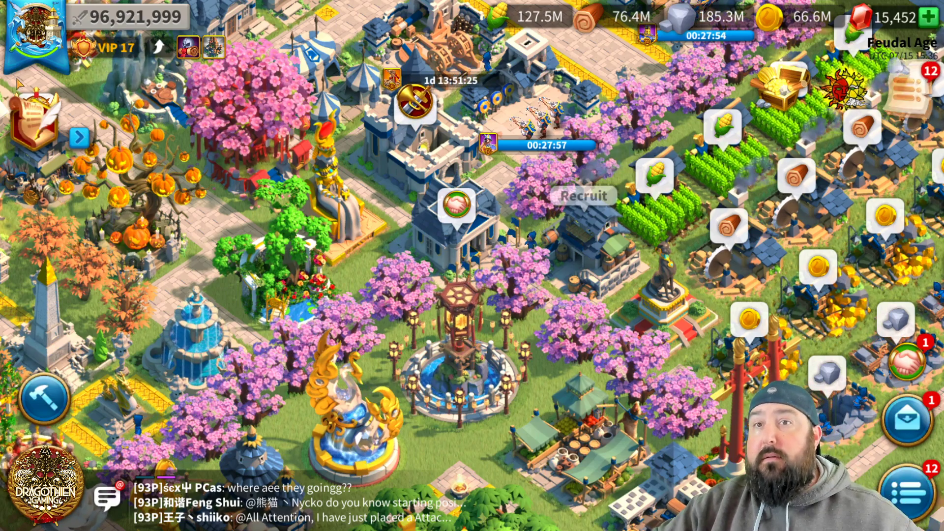
Step: Review the characters and their kingdoms in the game's Character Management, then return to the settings
left_click(34, 37)
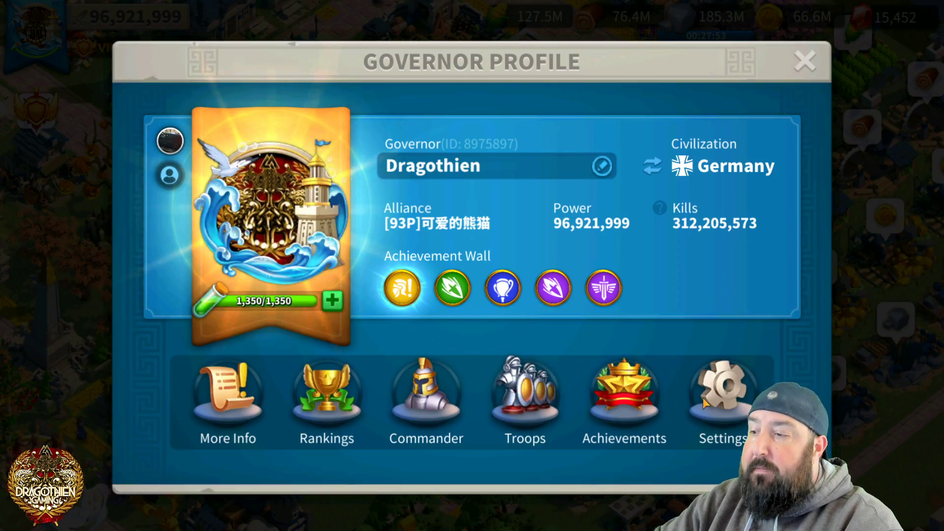
left_click(723, 400)
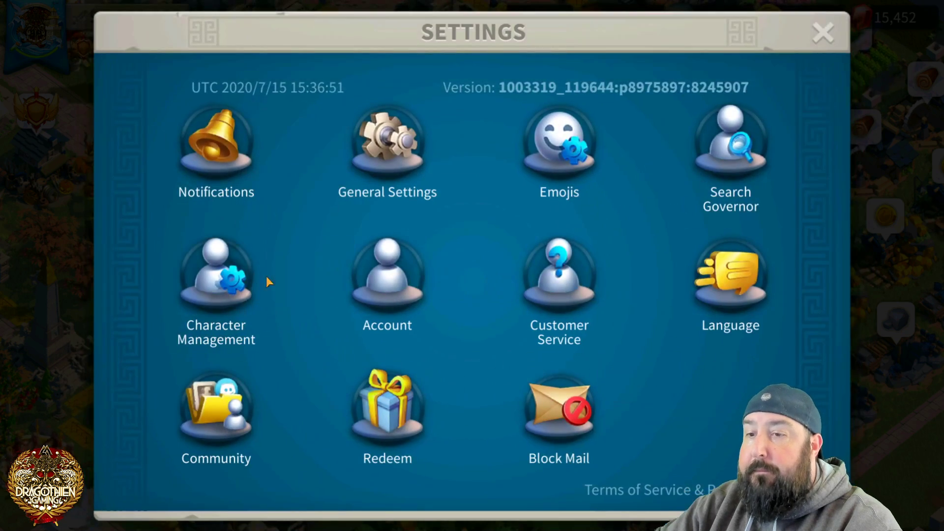
left_click(181, 278)
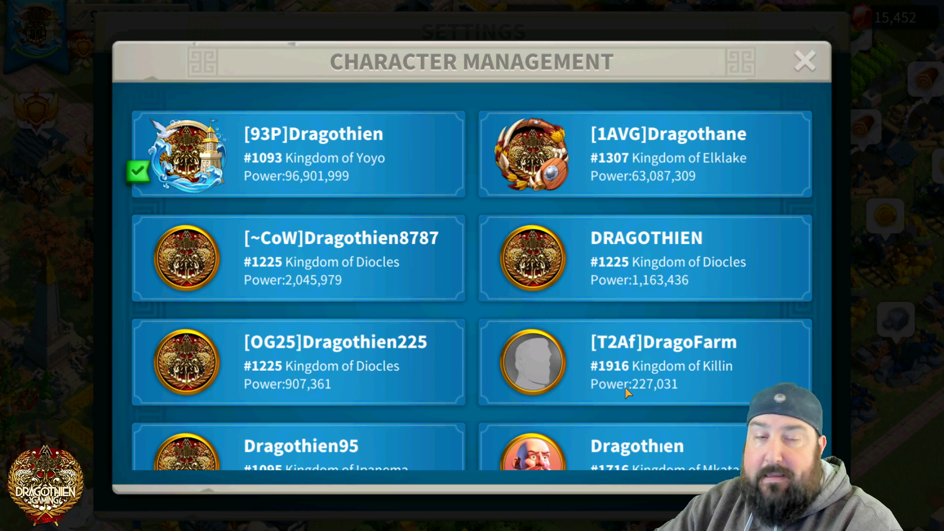
left_click(809, 67)
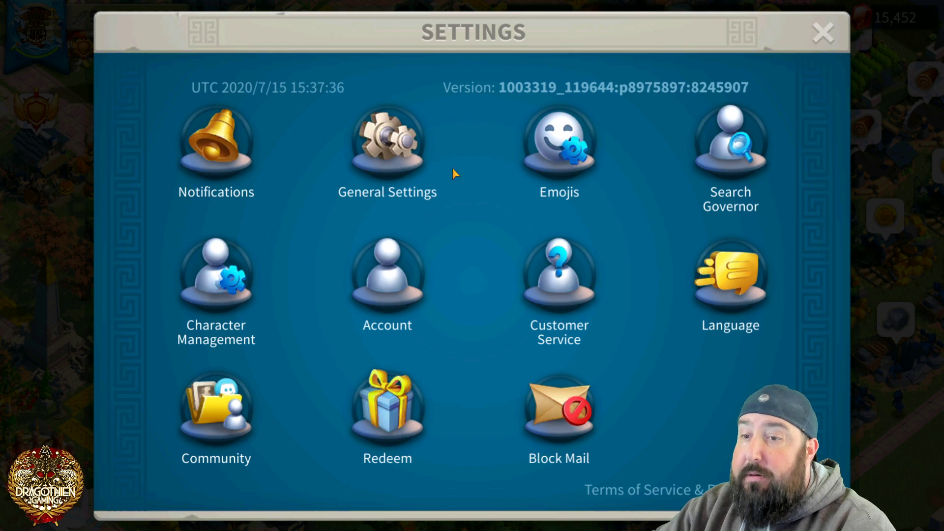
Step: Check the Facebook and Google options on the Link Account page and return to the game settings
left_click(401, 254)
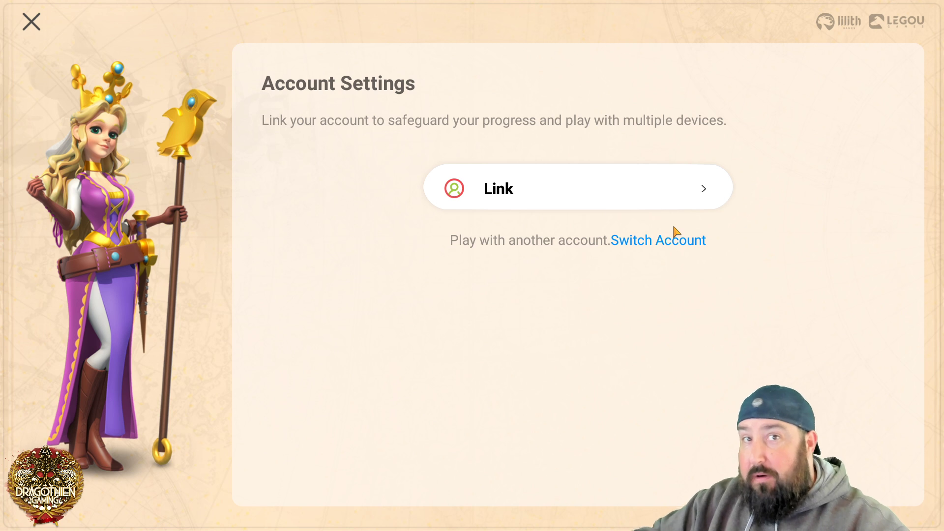
left_click(689, 177)
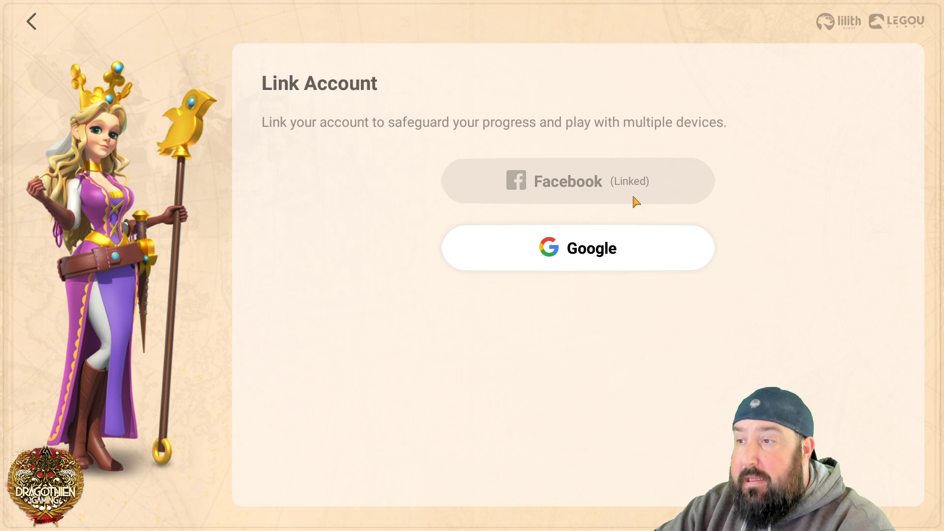
left_click(31, 22)
left_click(33, 25)
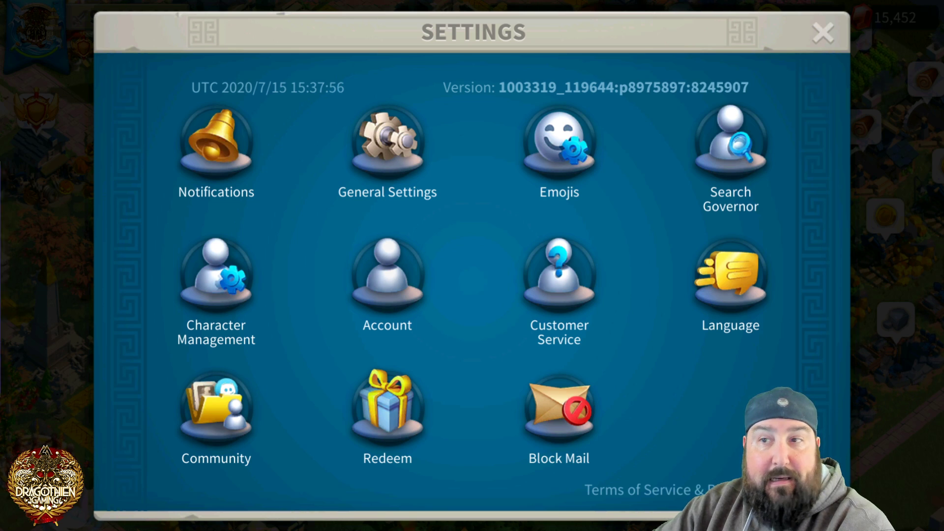
Step: Review the emulator instances in the BlueStacks multi-instance manager, then close it and the game settings
key("ctrl+shift+8")
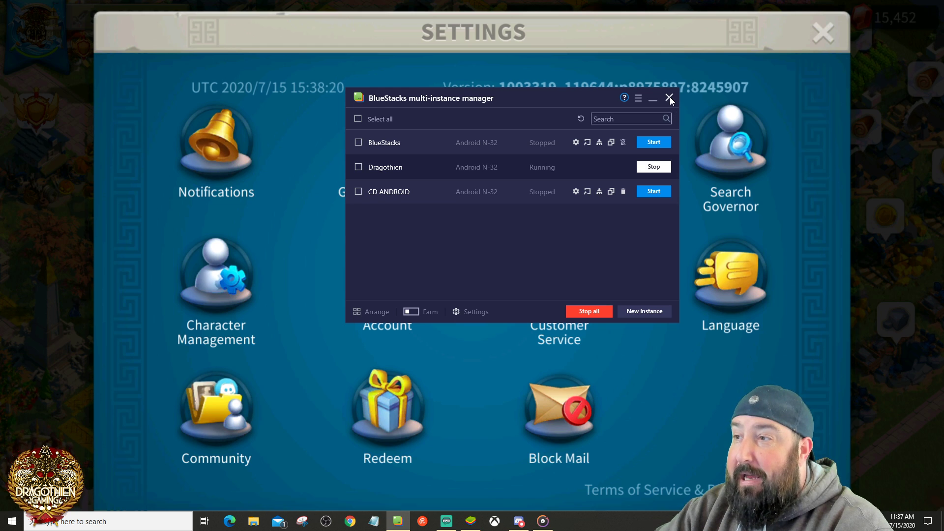
left_click(669, 98)
left_click(826, 33)
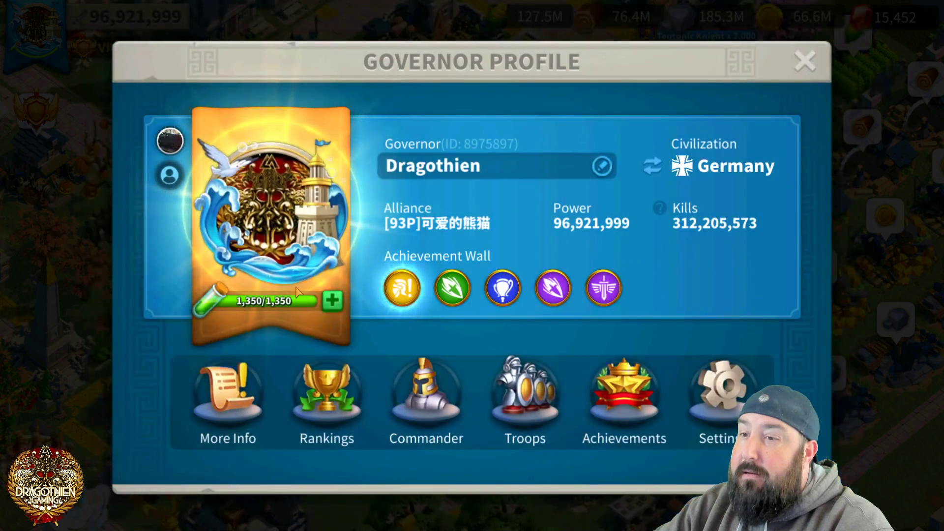
Step: Look over the Character Management list once more, then close all dialogs to return to the city
left_click(726, 390)
left_click(224, 278)
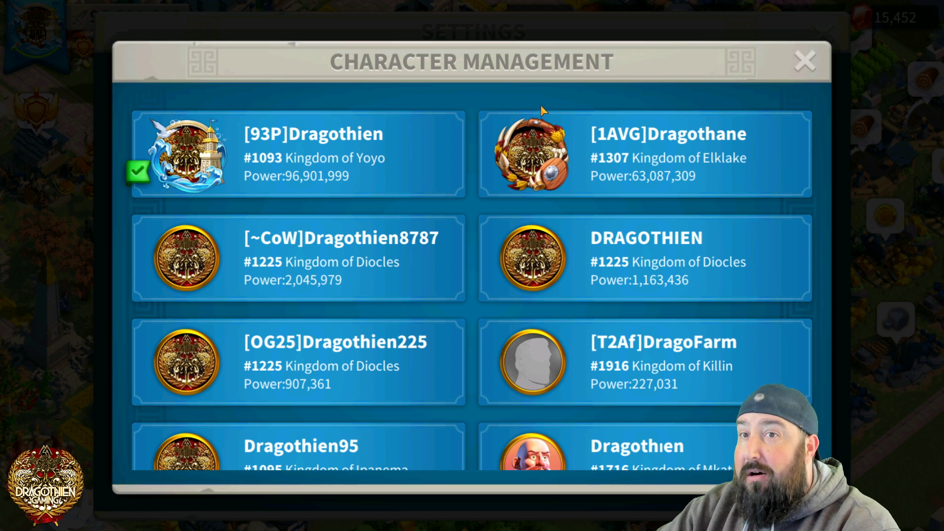
left_click(805, 63)
left_click(823, 33)
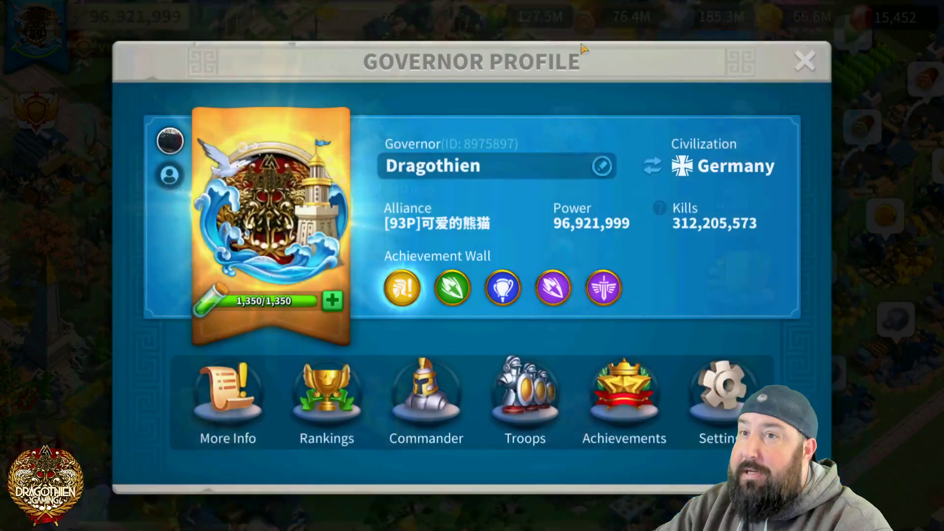
left_click(803, 59)
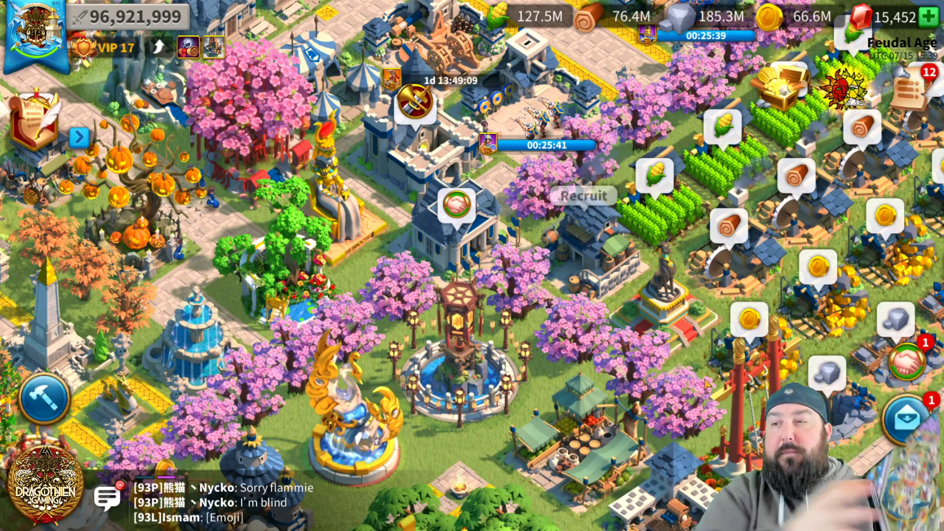
Step: Send help to alliance members and collect the ready food, wood, gold and stone in the city
left_click(456, 204)
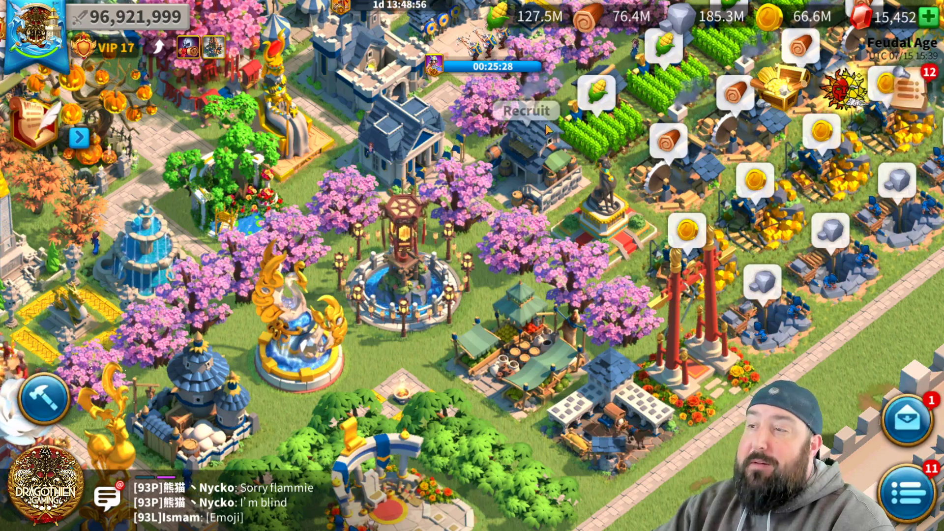
left_click(596, 91)
left_click(669, 143)
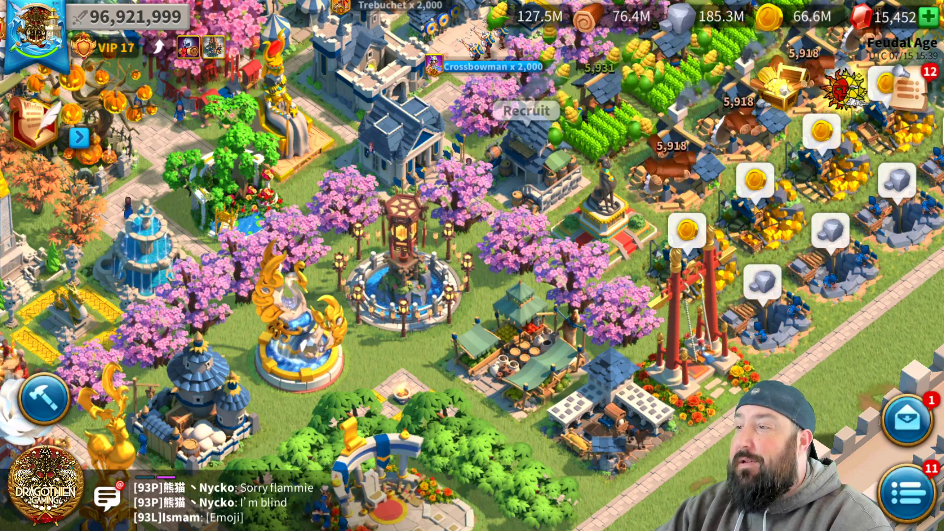
left_click(754, 181)
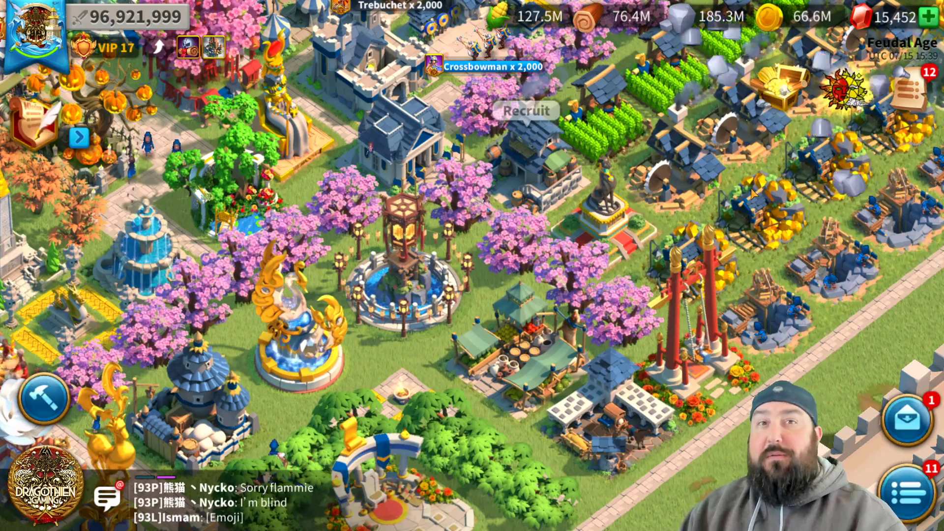